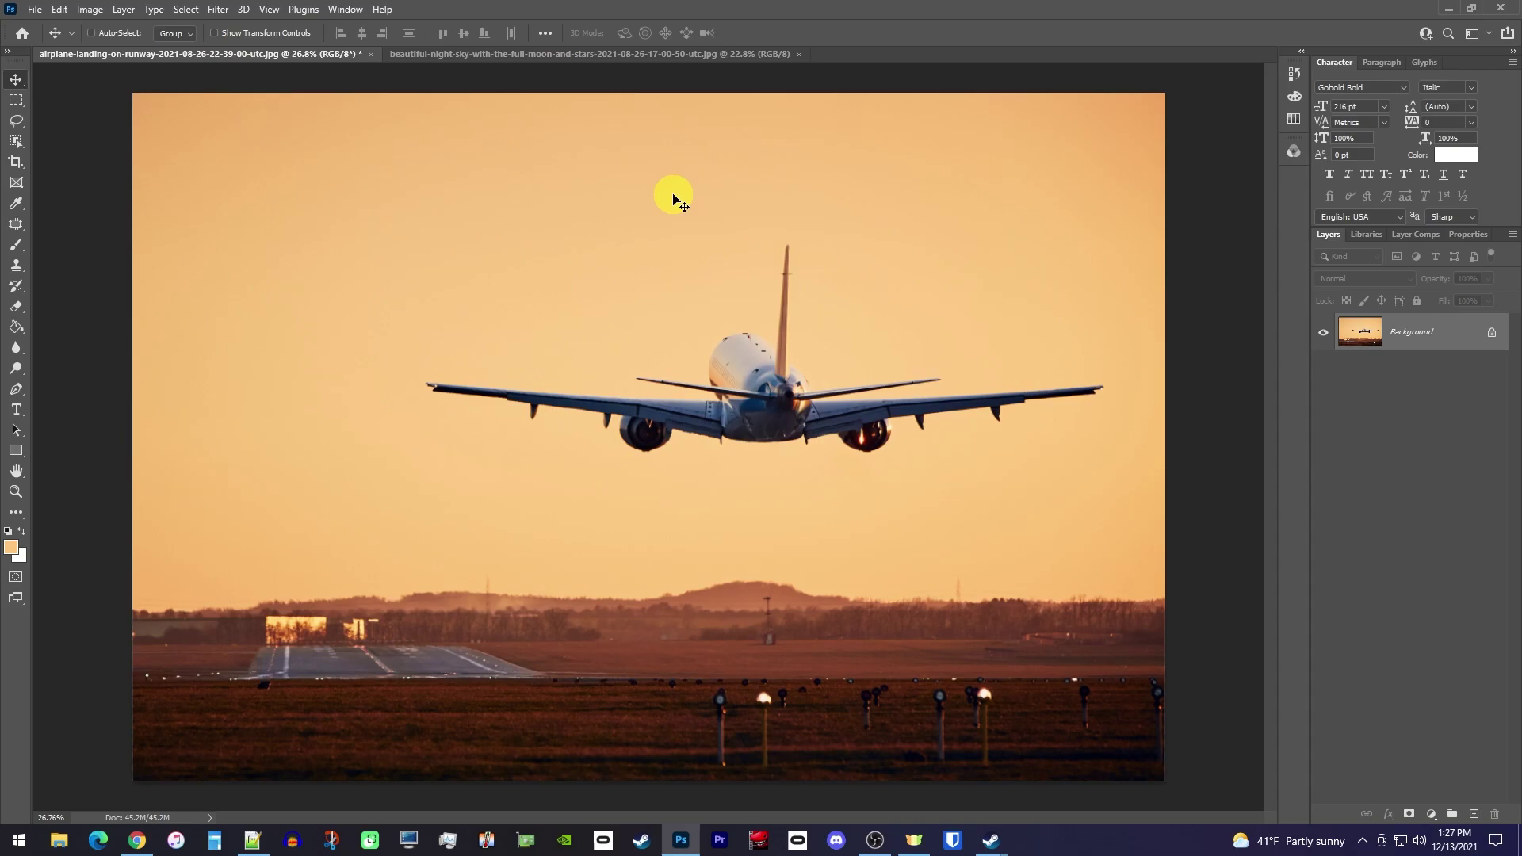
# Switch to the beautiful-night-sky document to show the Milky Way photo.
pyautogui.click(638, 52)
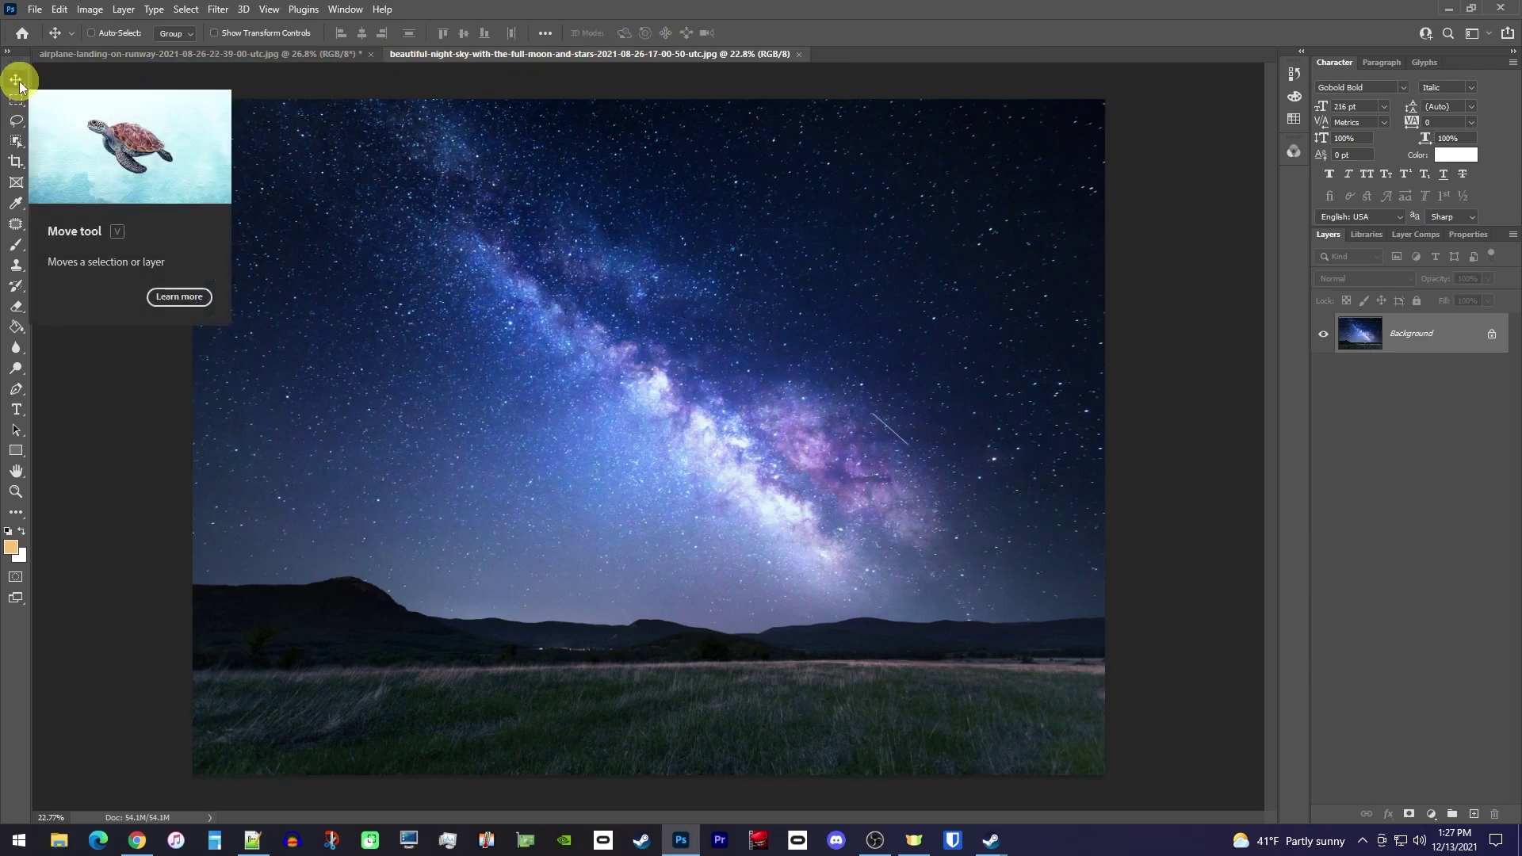
# Copy the night-sky image in as Layer 1, unlock the airplane as Layer 0, and move Layer 1 below it.
pyautogui.moveTo(540, 397); pyautogui.dragTo(668, 410)
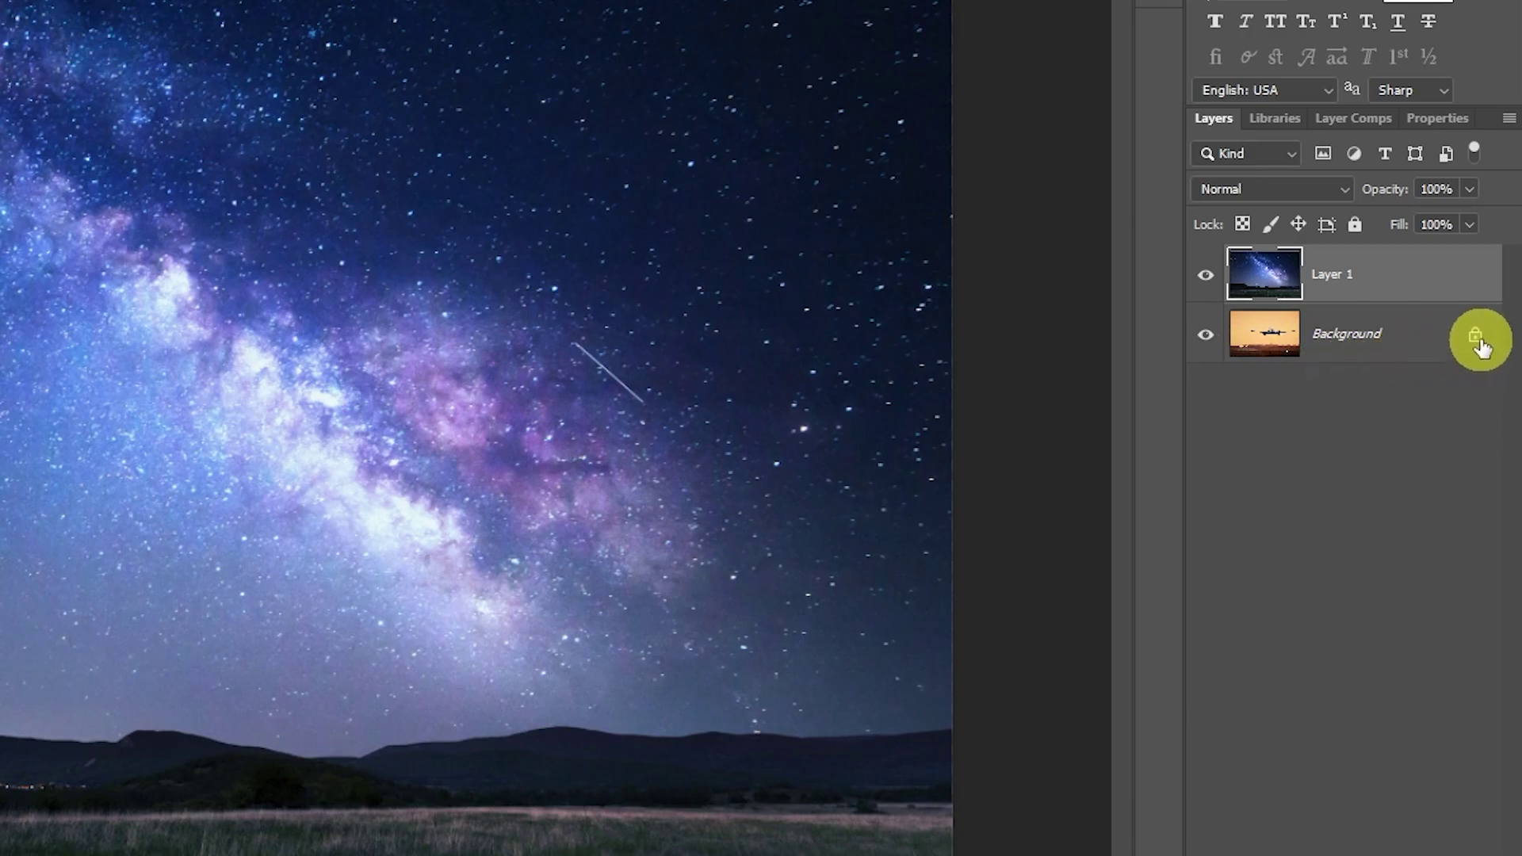
pyautogui.click(1478, 339)
pyautogui.moveTo(1406, 284); pyautogui.dragTo(1410, 361)
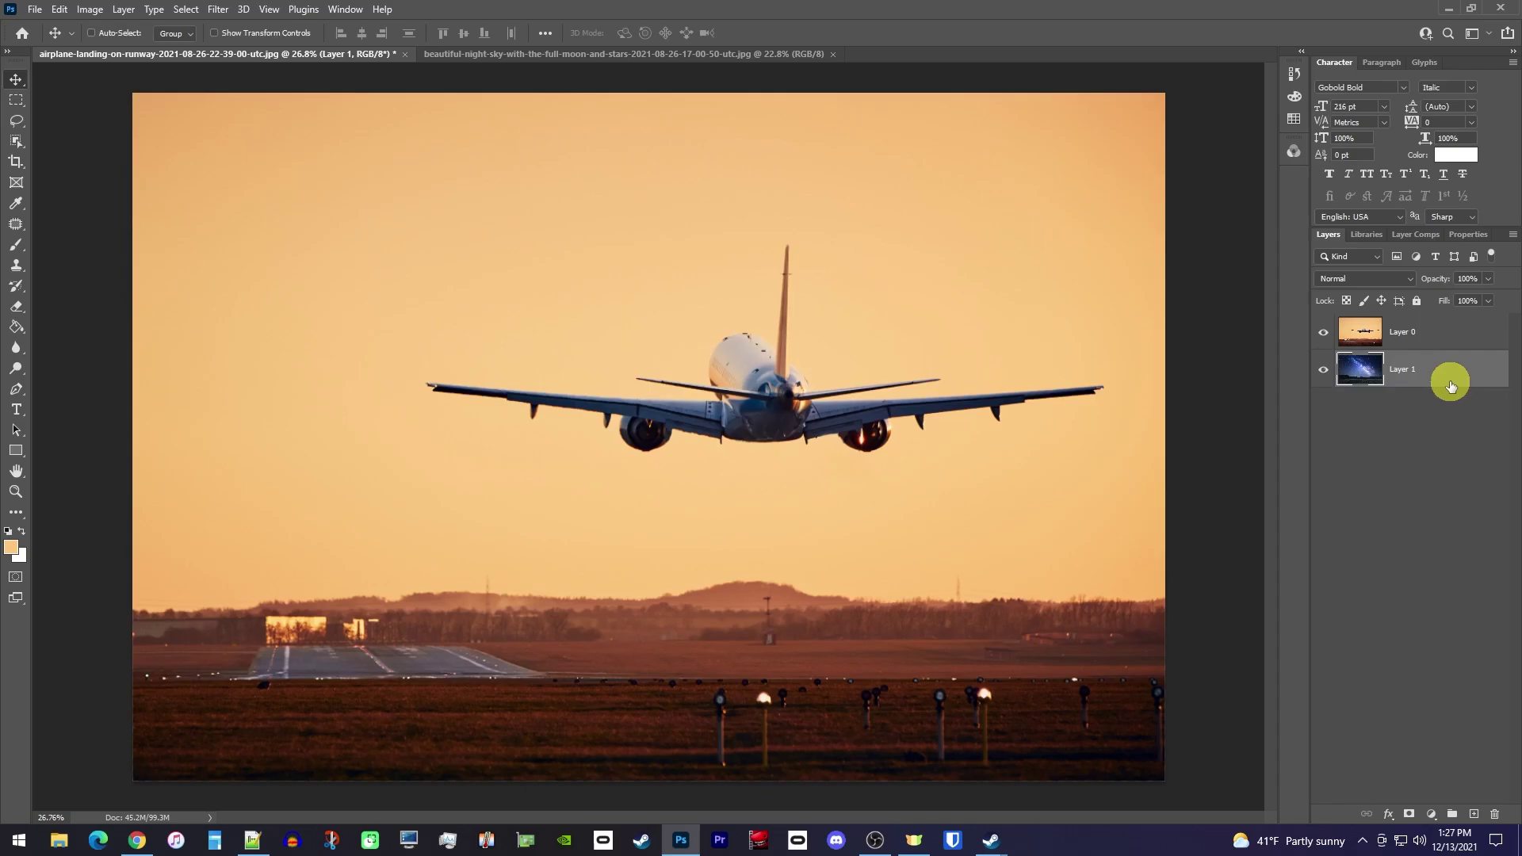
# On Layer 0, select the airplane with the Object Selection Tool, undoing the added runway area.
pyautogui.click(1443, 338)
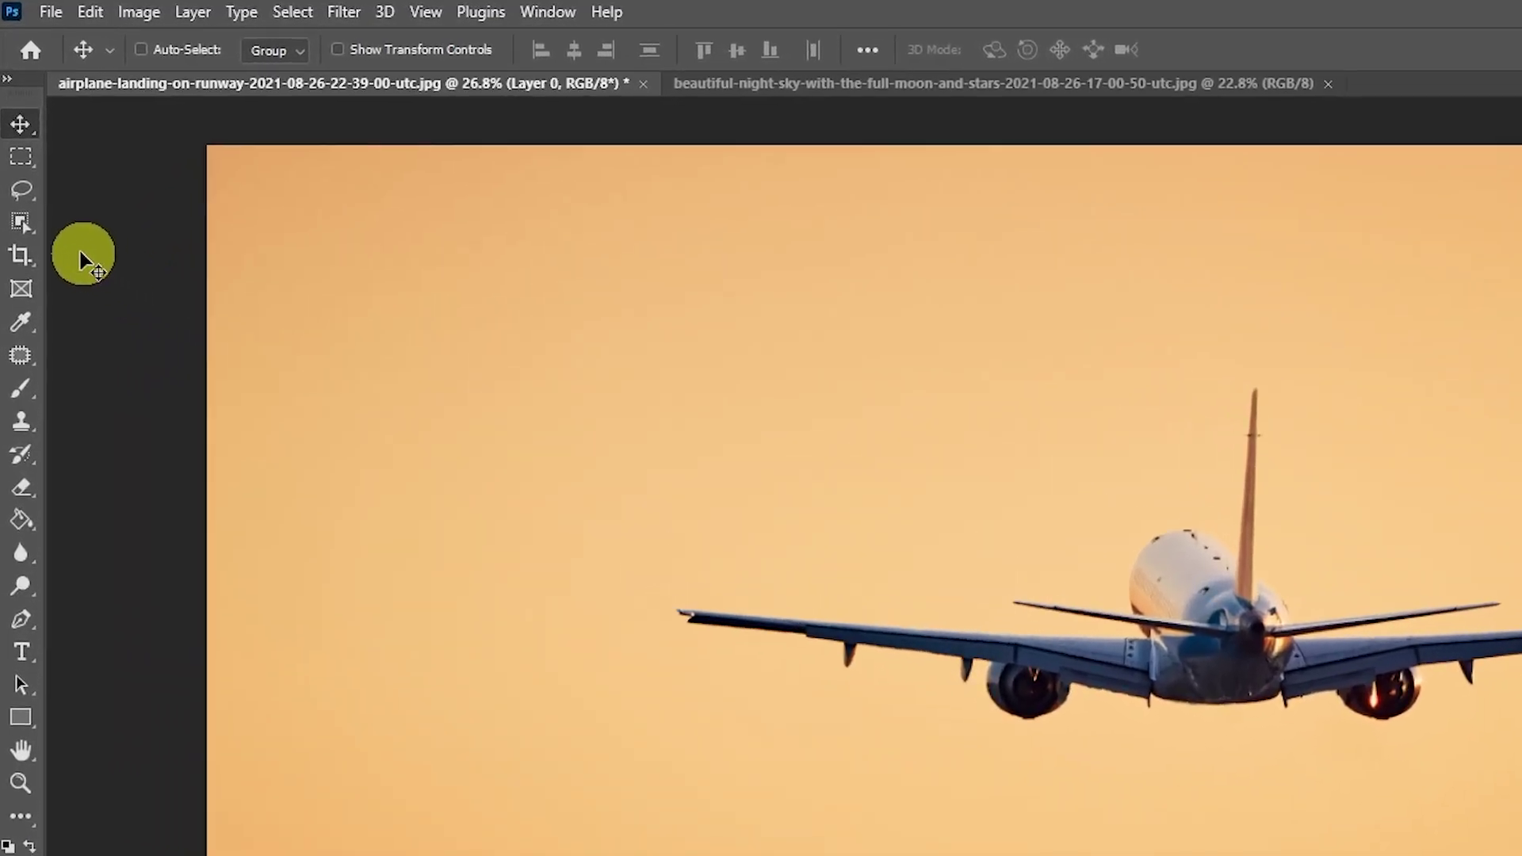
pyautogui.click(25, 226)
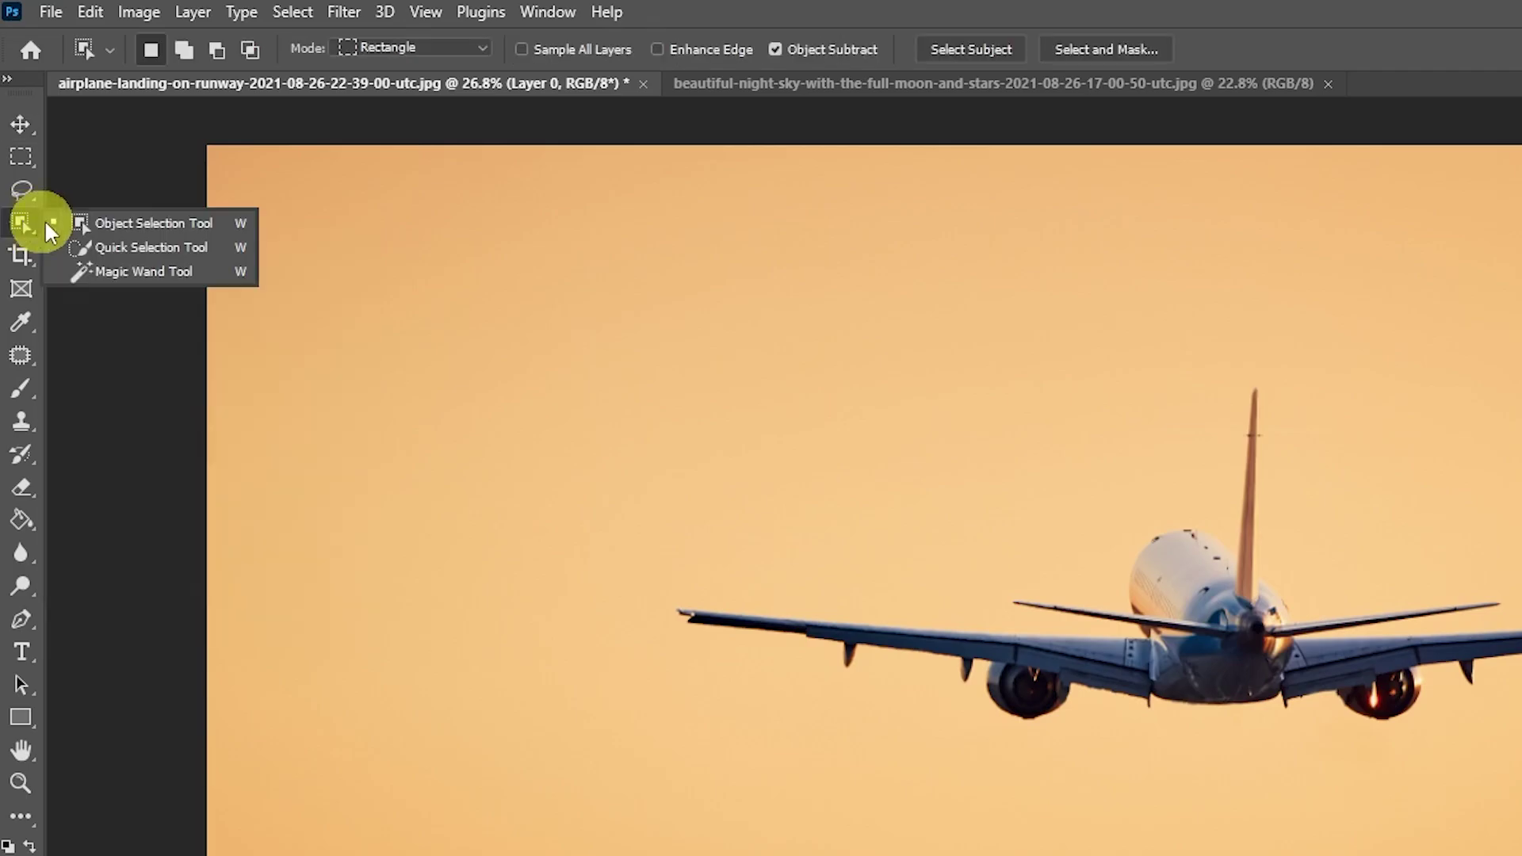
pyautogui.click(126, 227)
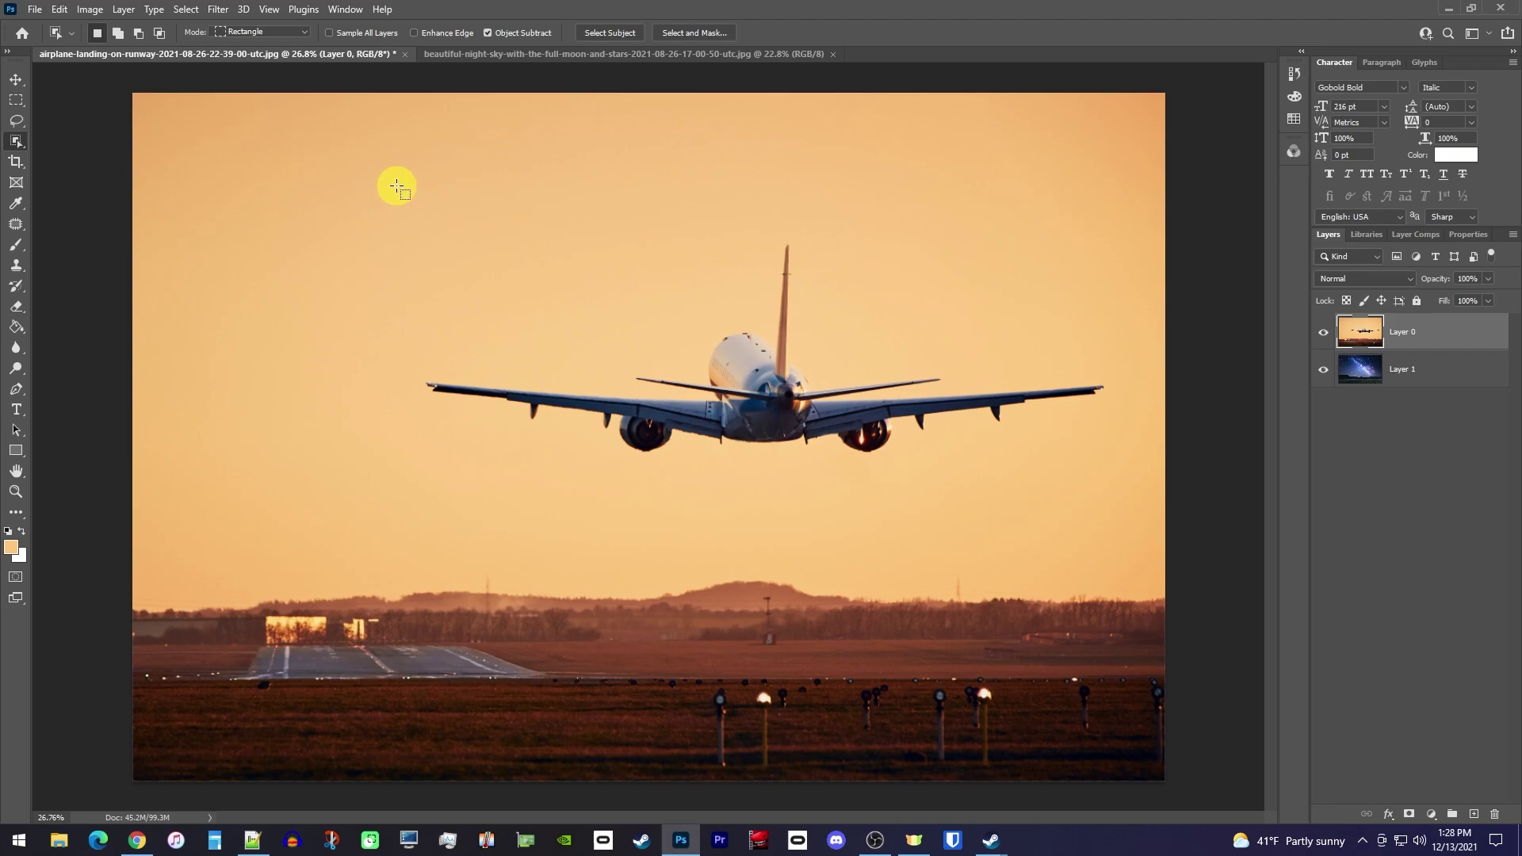
pyautogui.moveTo(387, 178); pyautogui.dragTo(1118, 537)
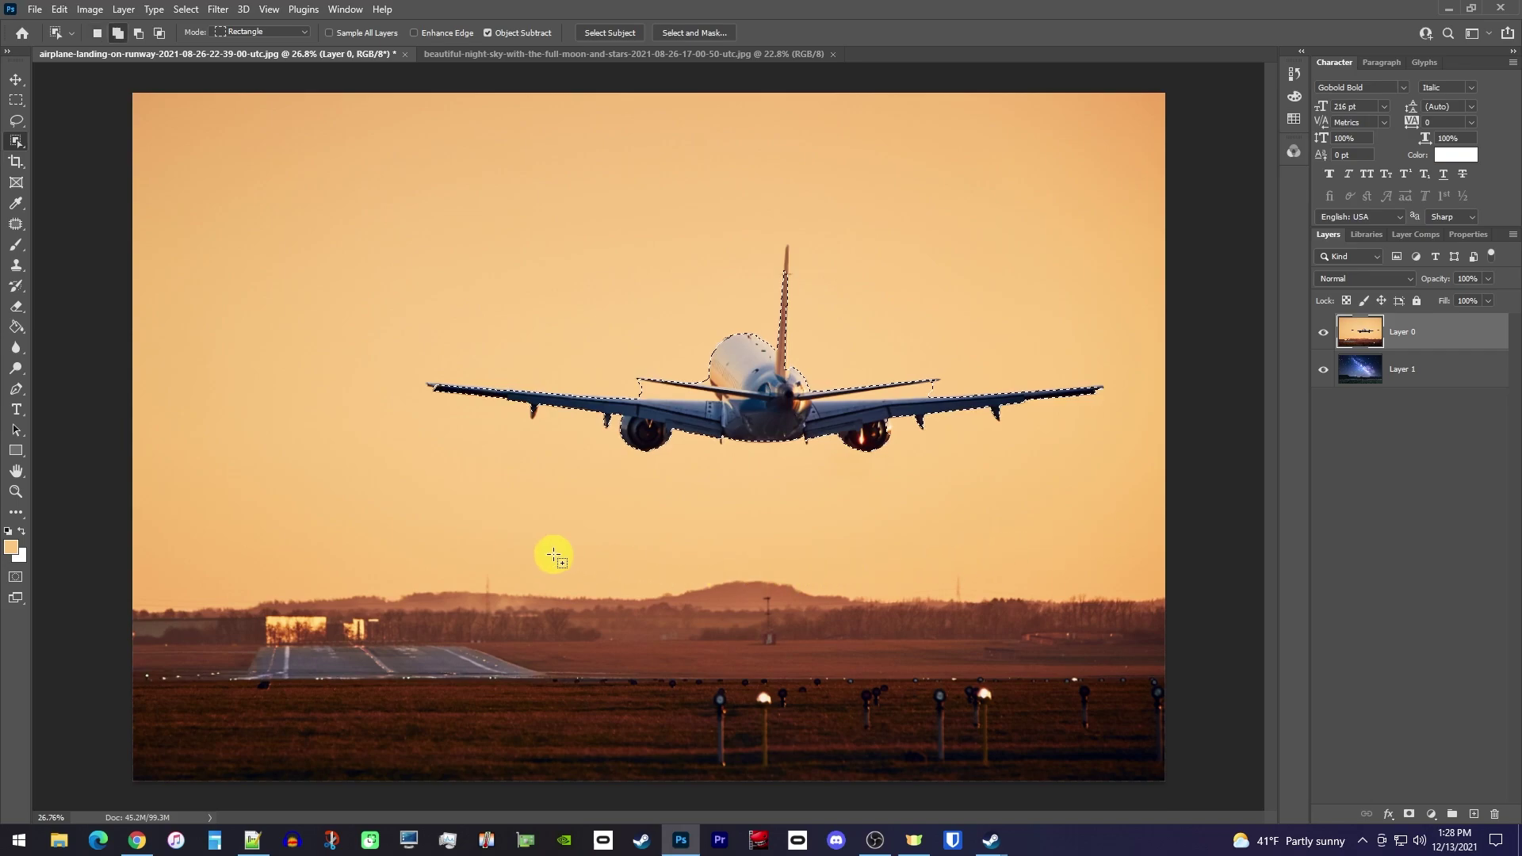
pyautogui.press('shift')
pyautogui.moveTo(572, 554); pyautogui.dragTo(207, 702)
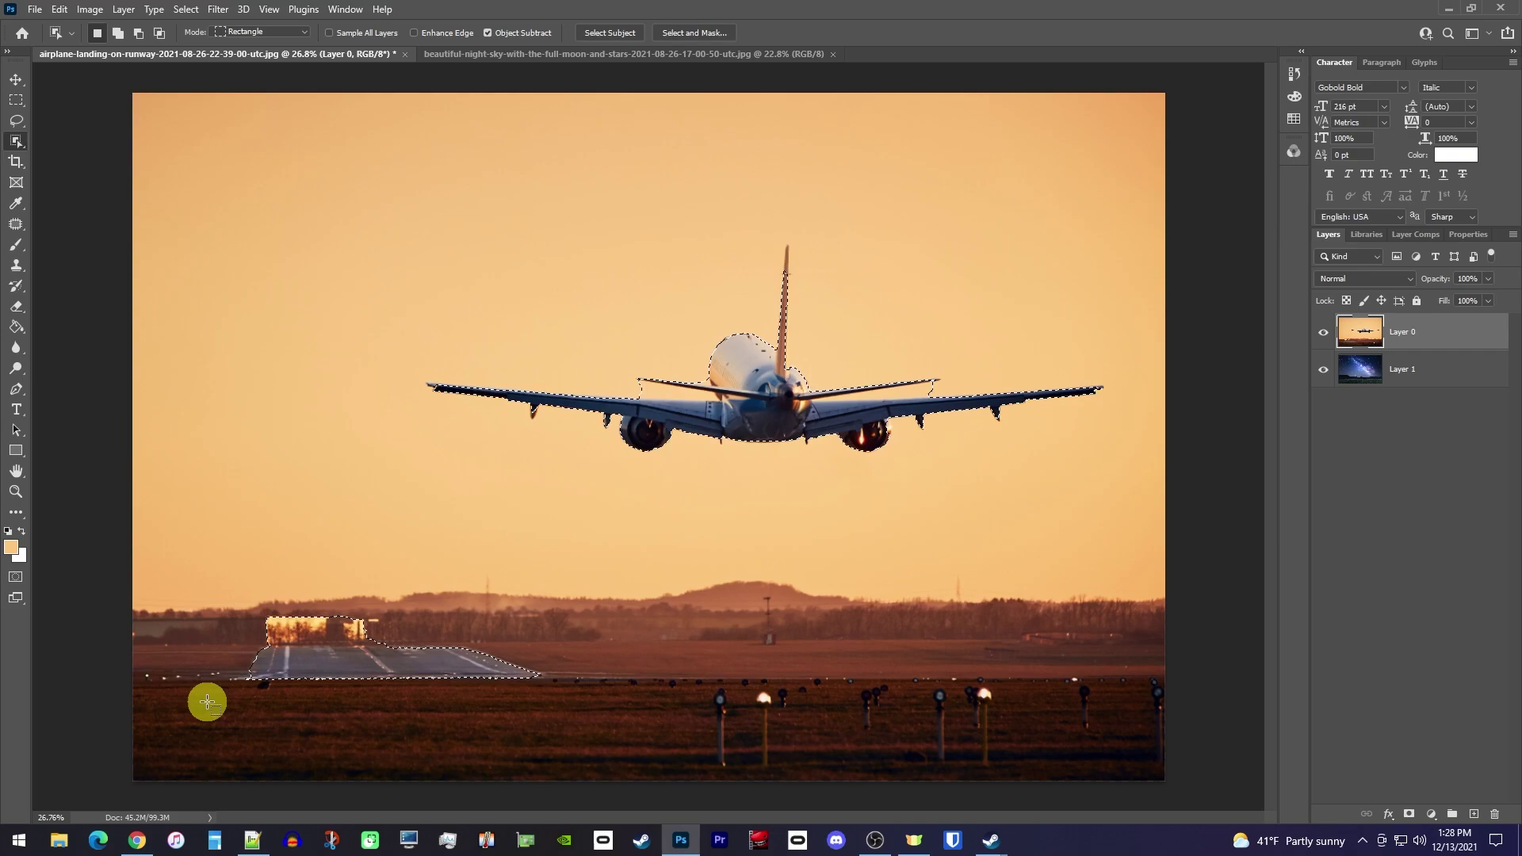
pyautogui.hotkey('ctrl', 'z')
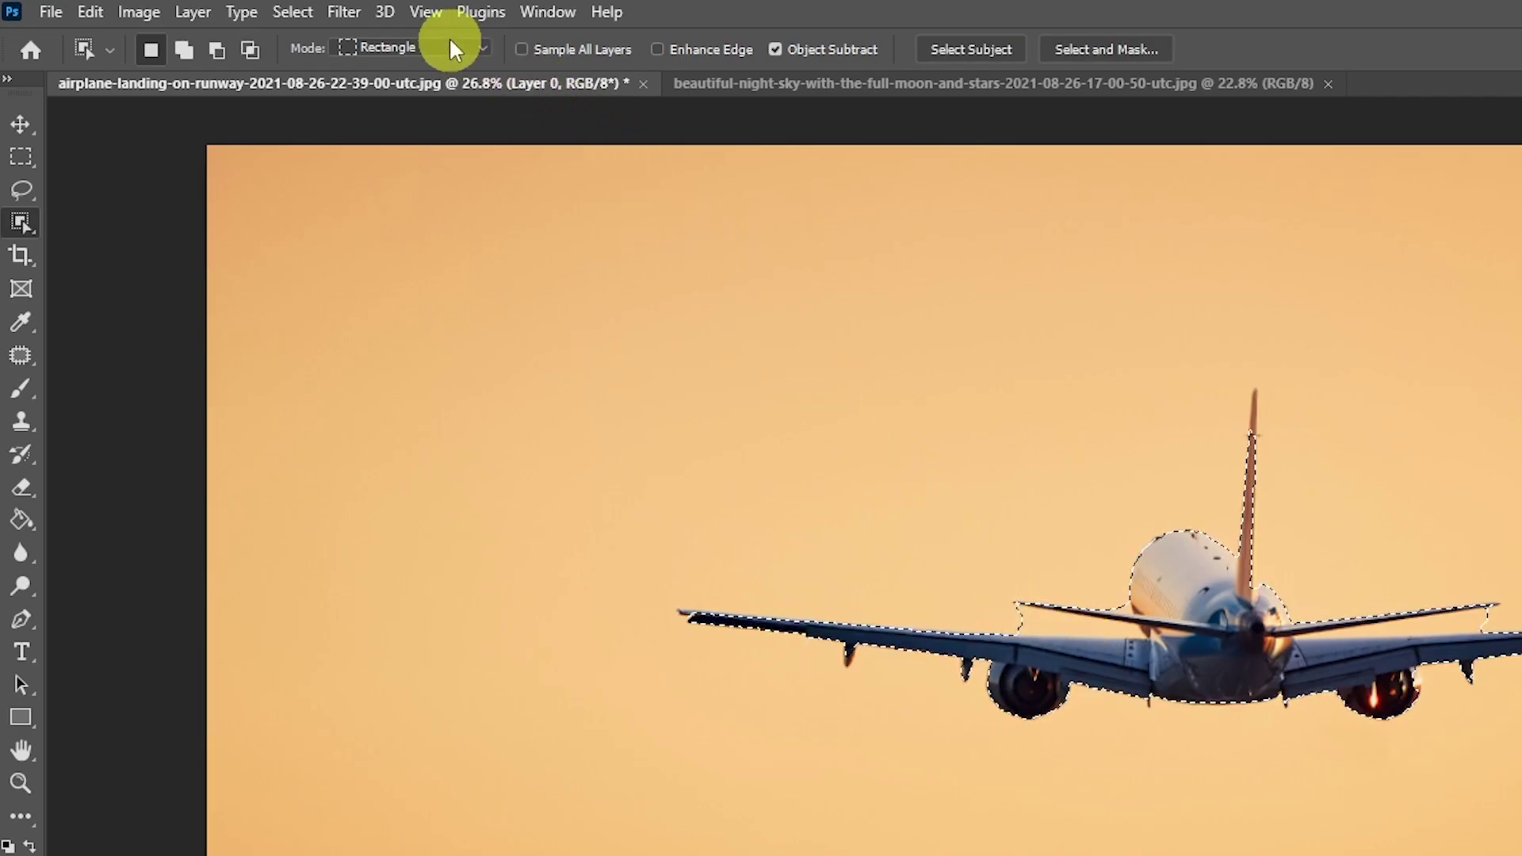
# Switch the Object Selection Tool mode from Rectangle to Lasso.
pyautogui.click(449, 42)
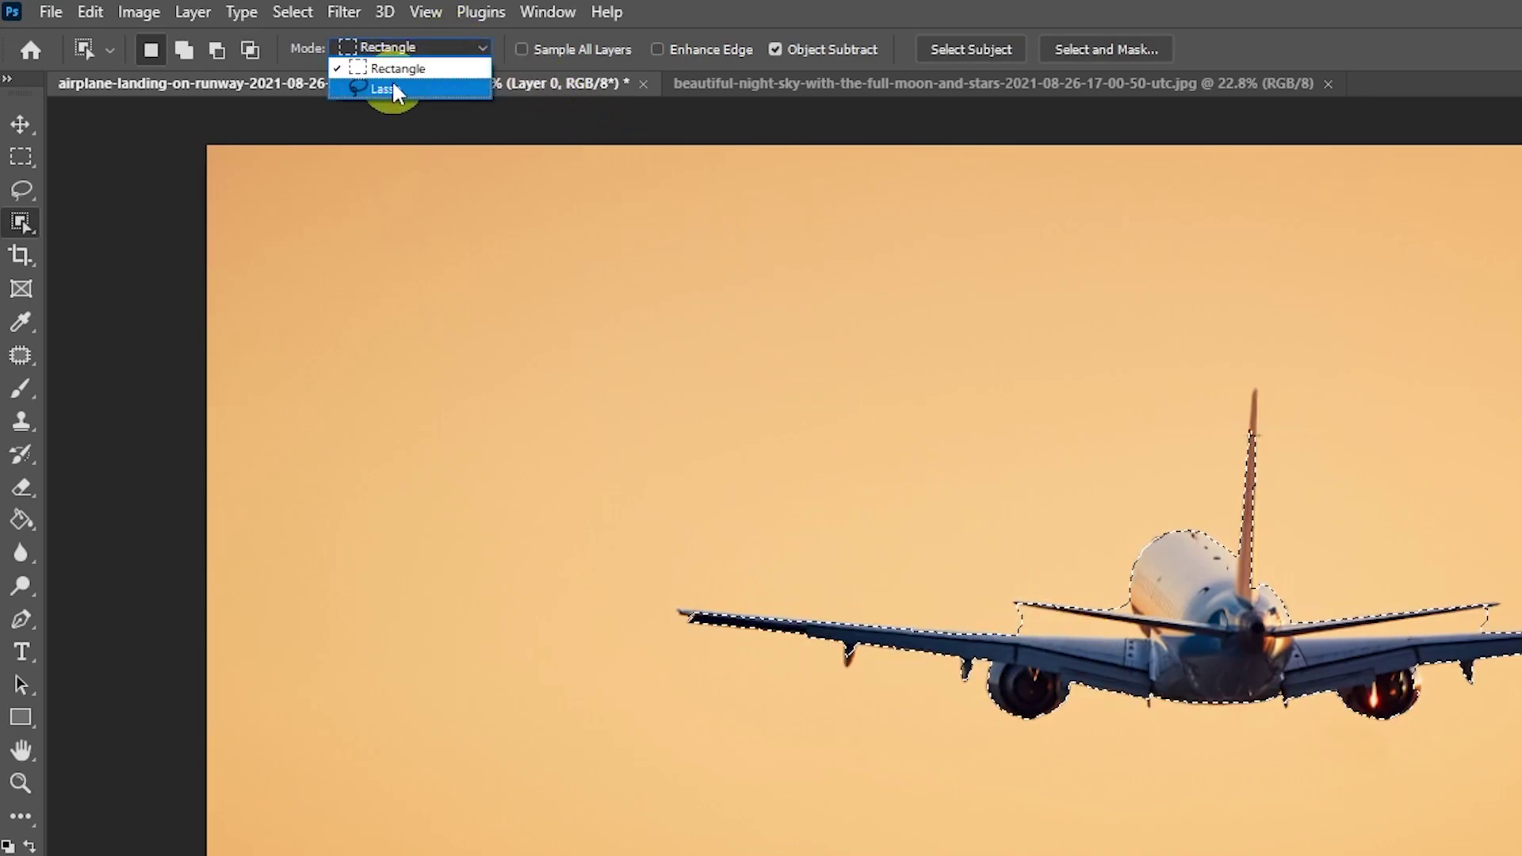
pyautogui.click(392, 88)
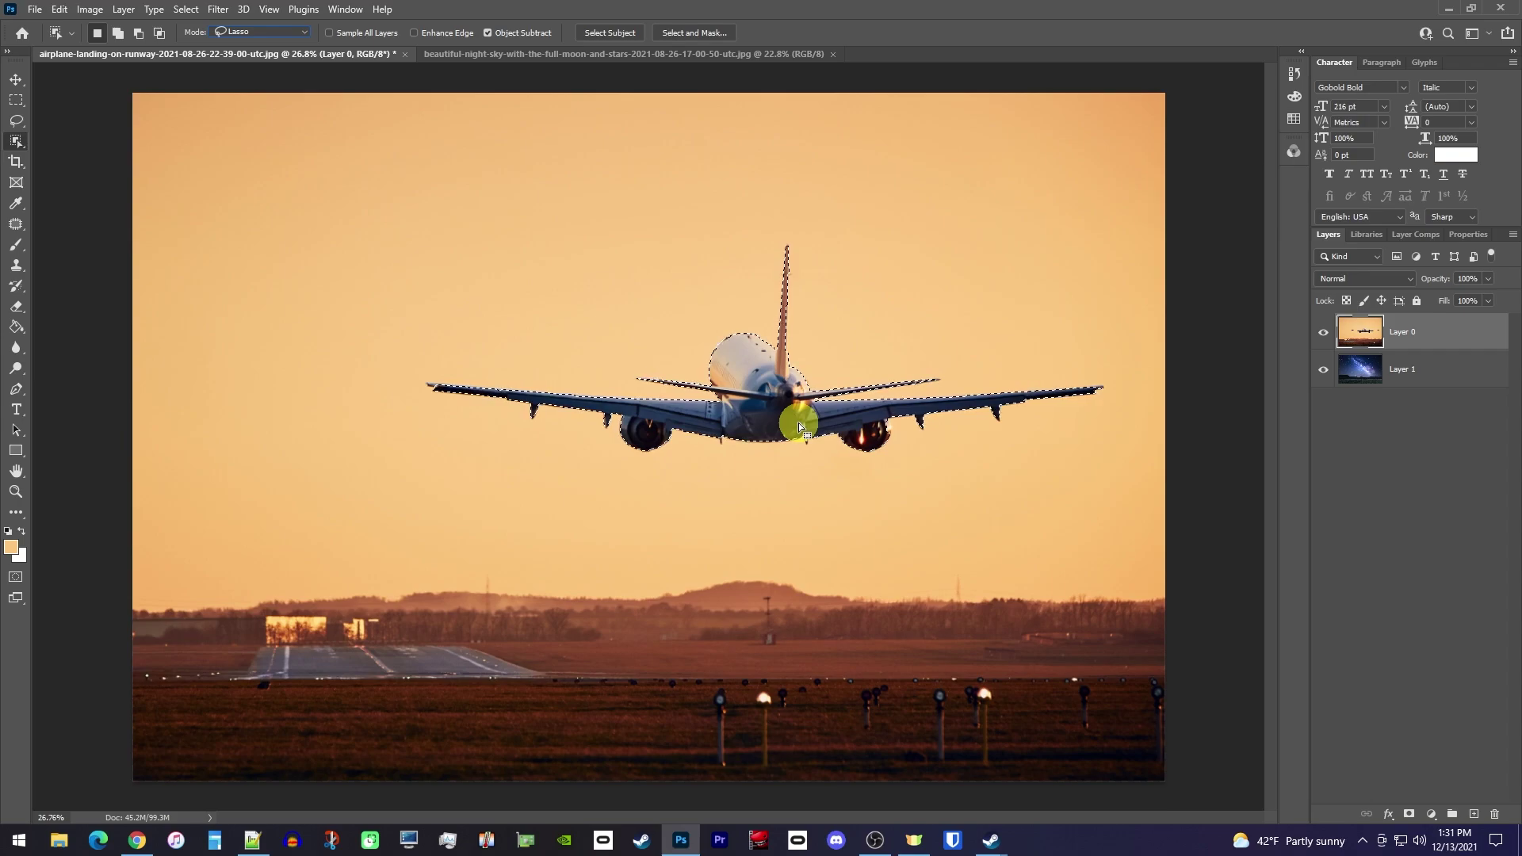
# Copy the selected airplane to a new Layer 2, then hide Layer 0 and move it below Layer 1.
pyautogui.rightClick(763, 375)
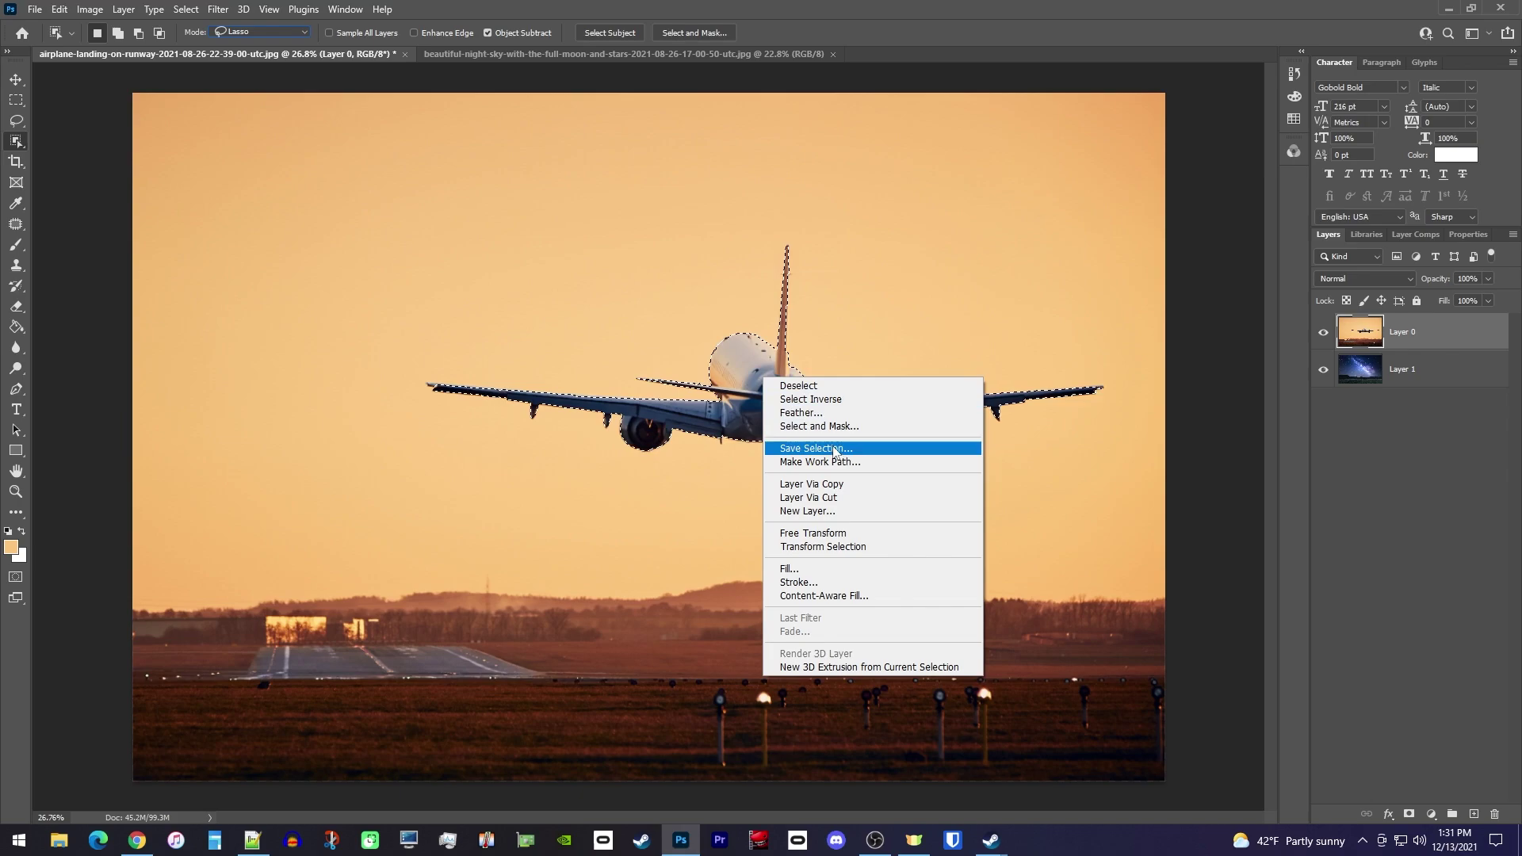
pyautogui.click(874, 484)
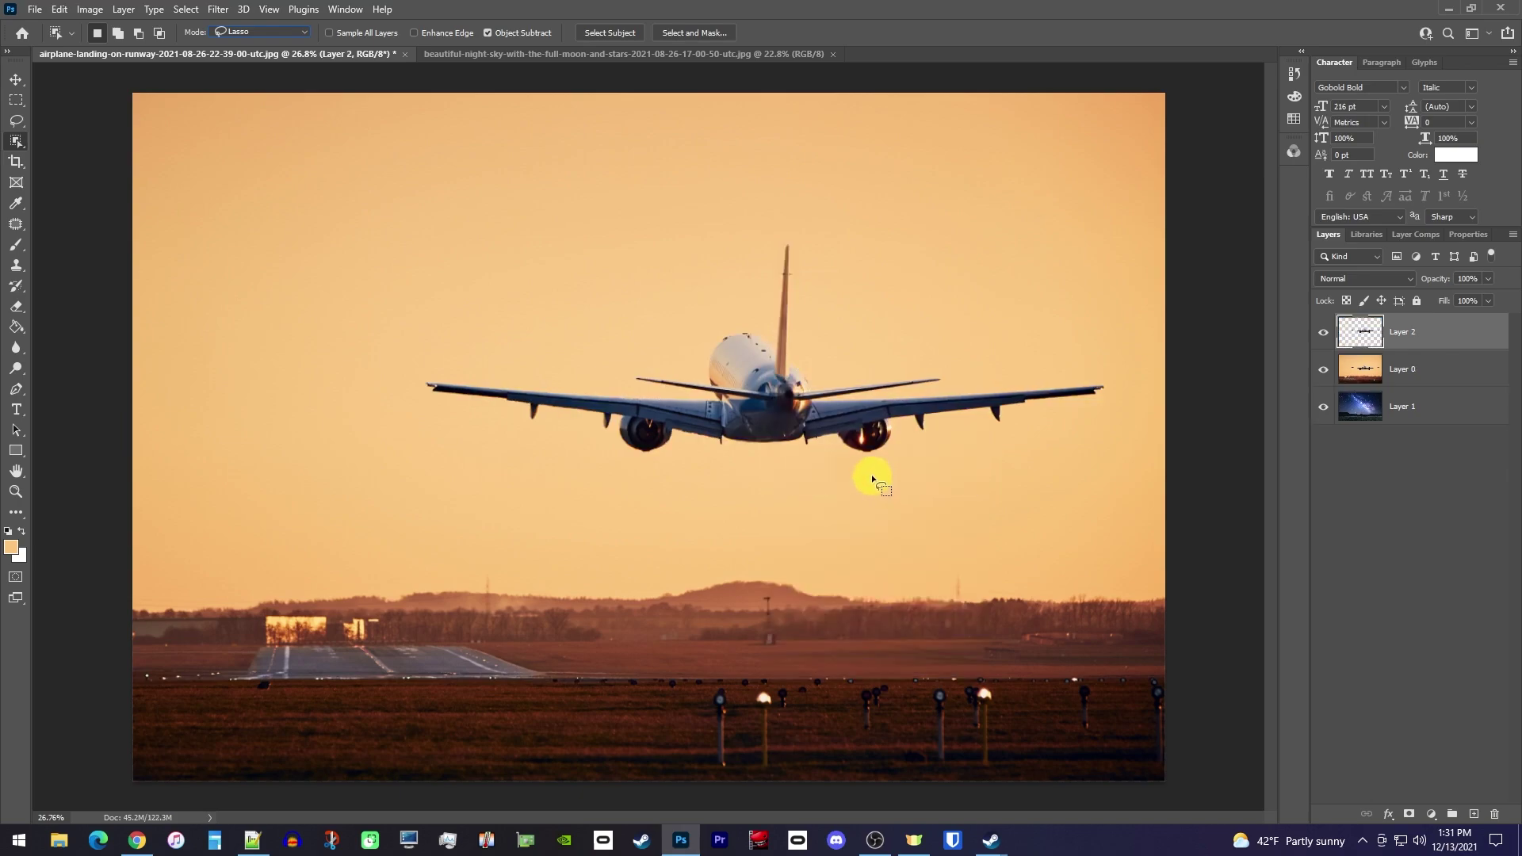
pyautogui.click(1324, 369)
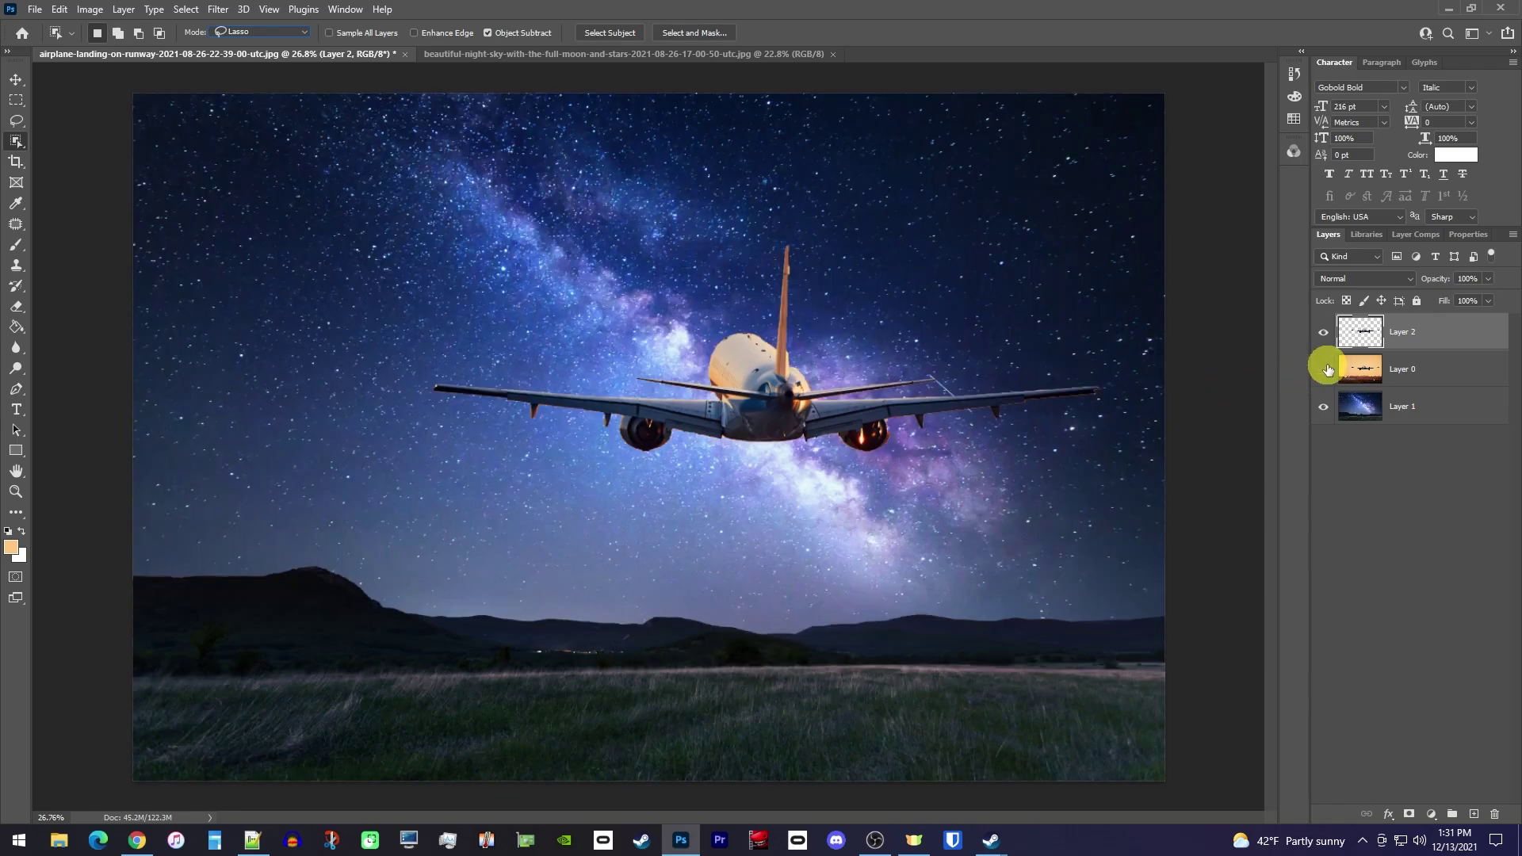
pyautogui.moveTo(1441, 374); pyautogui.dragTo(1437, 407)
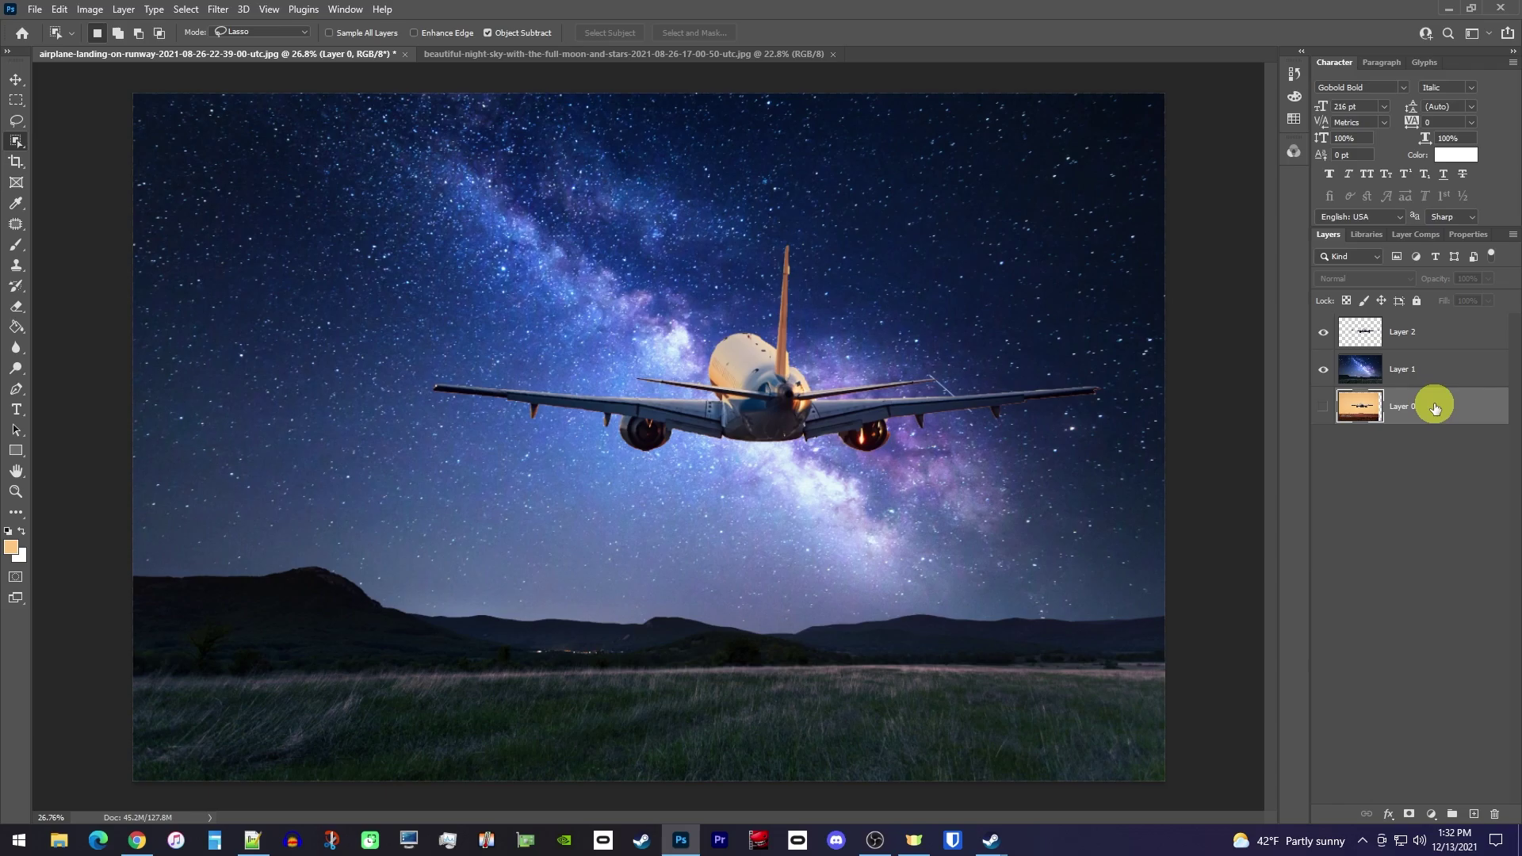
# Move the airplane on Layer 2 left and down with the Move tool.
pyautogui.click(1434, 332)
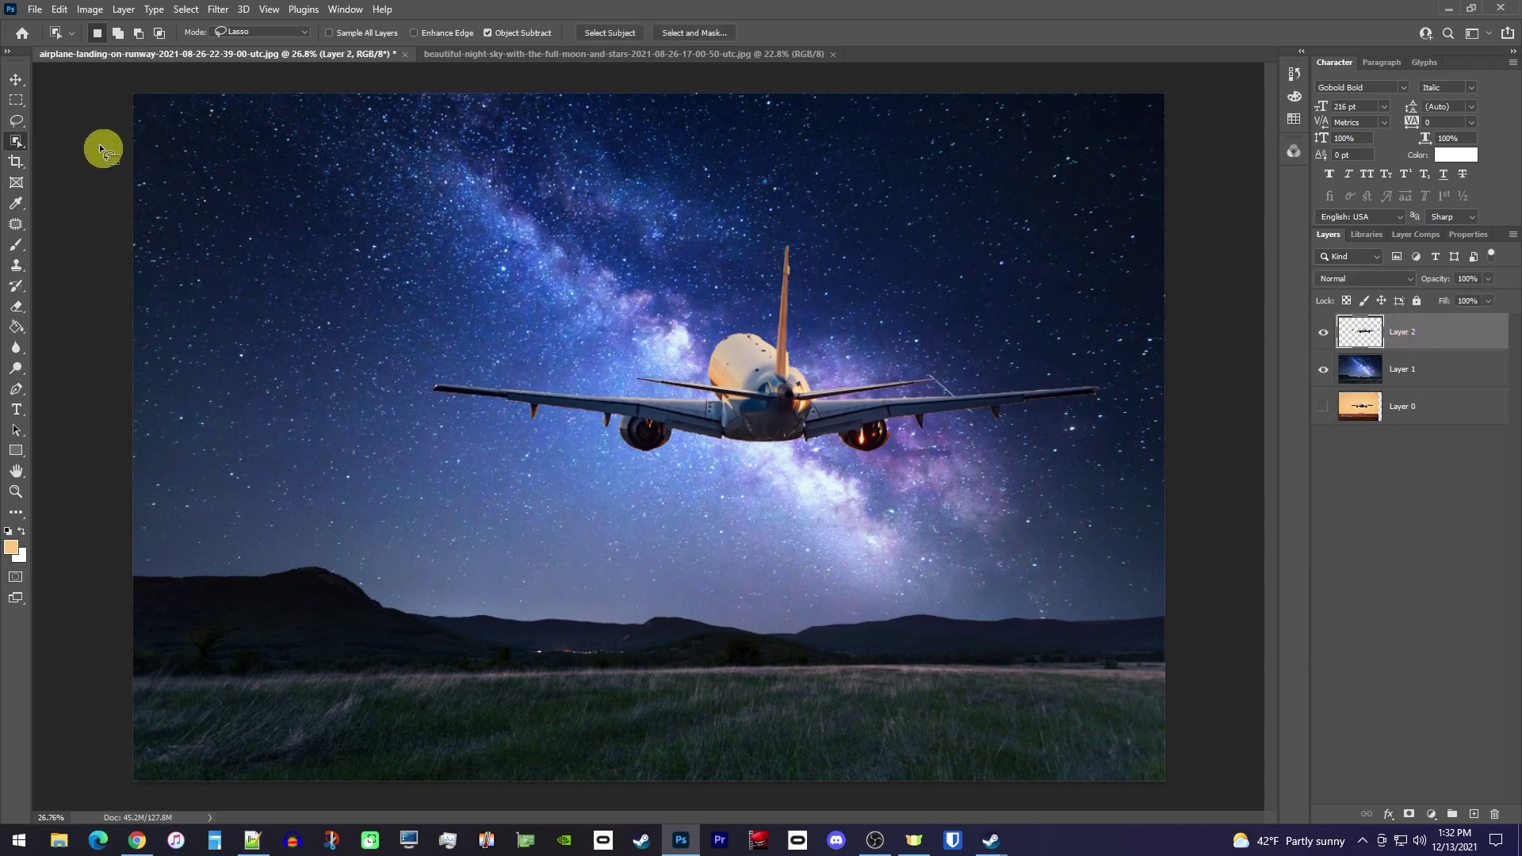
pyautogui.click(16, 79)
pyautogui.moveTo(785, 398); pyautogui.dragTo(680, 448)
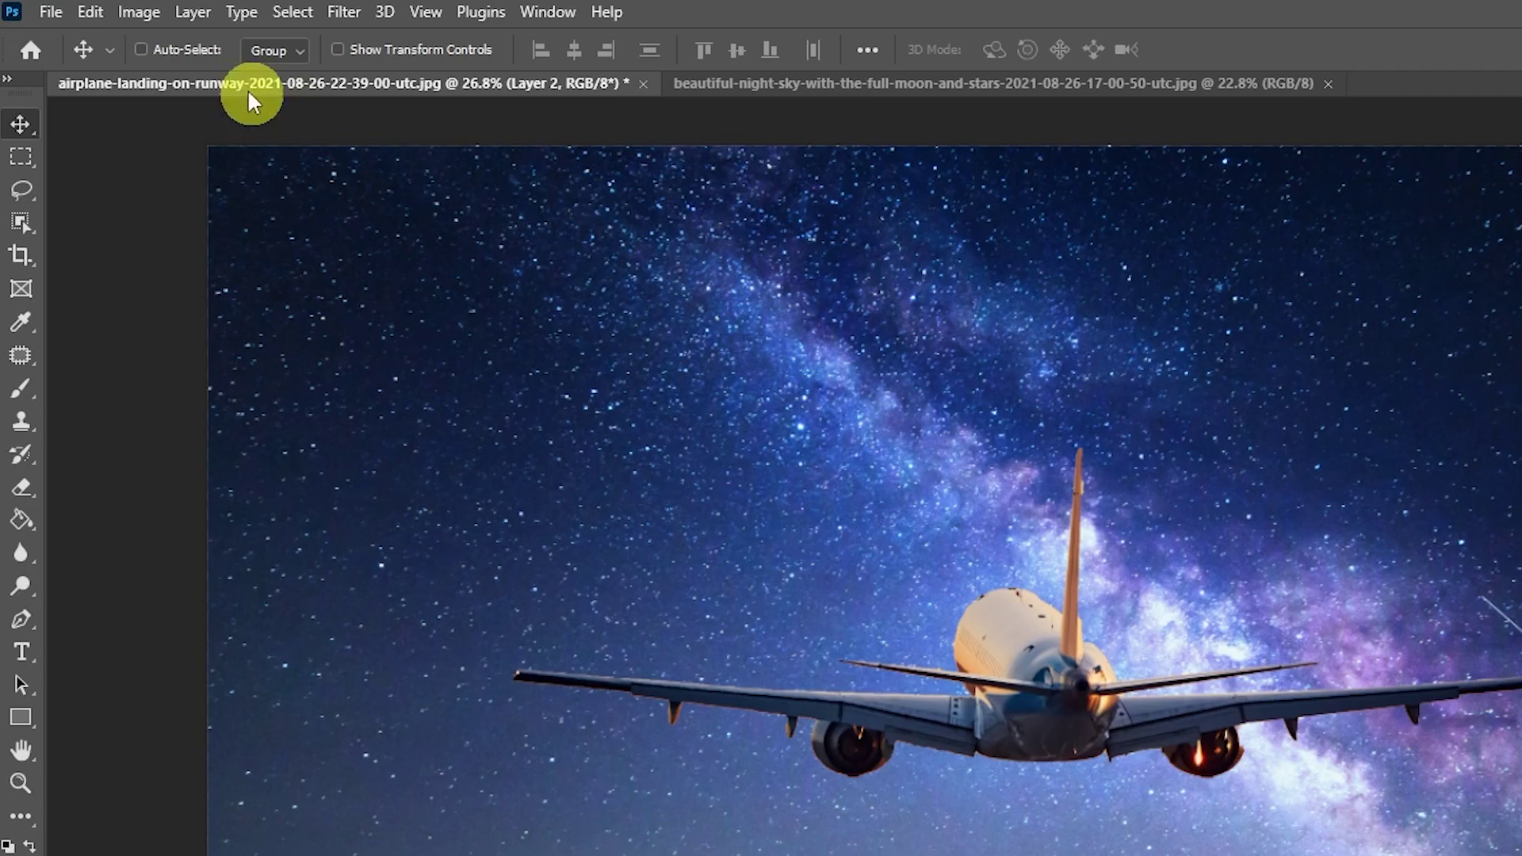
# Open Image > Adjustments > Match Color and move the dialog right to uncover the airplane.
pyautogui.click(141, 11)
pyautogui.moveTo(211, 89)
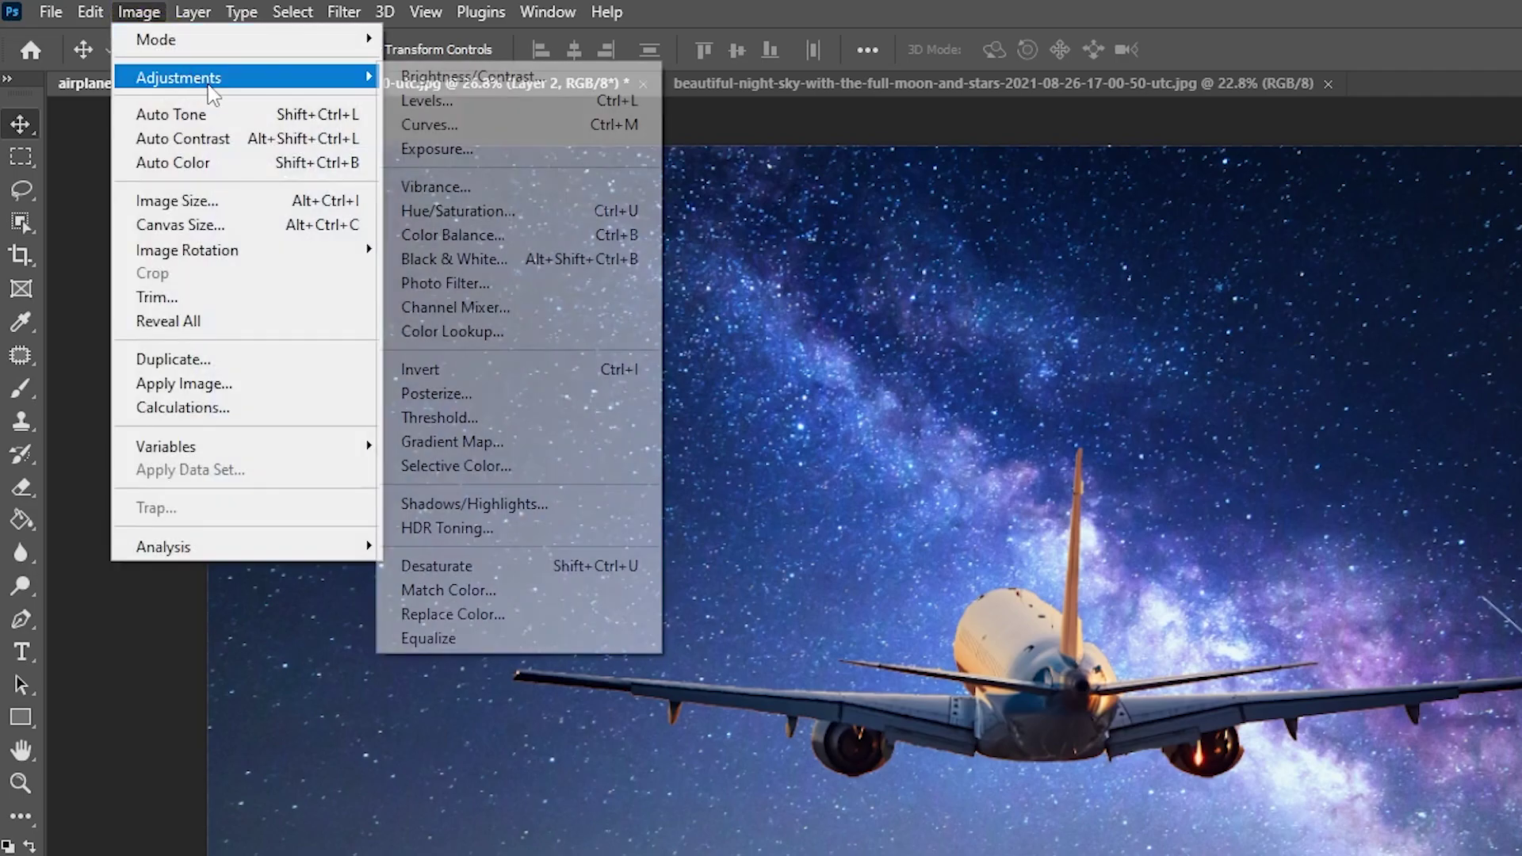
pyautogui.click(524, 590)
pyautogui.moveTo(724, 129); pyautogui.dragTo(1164, 159)
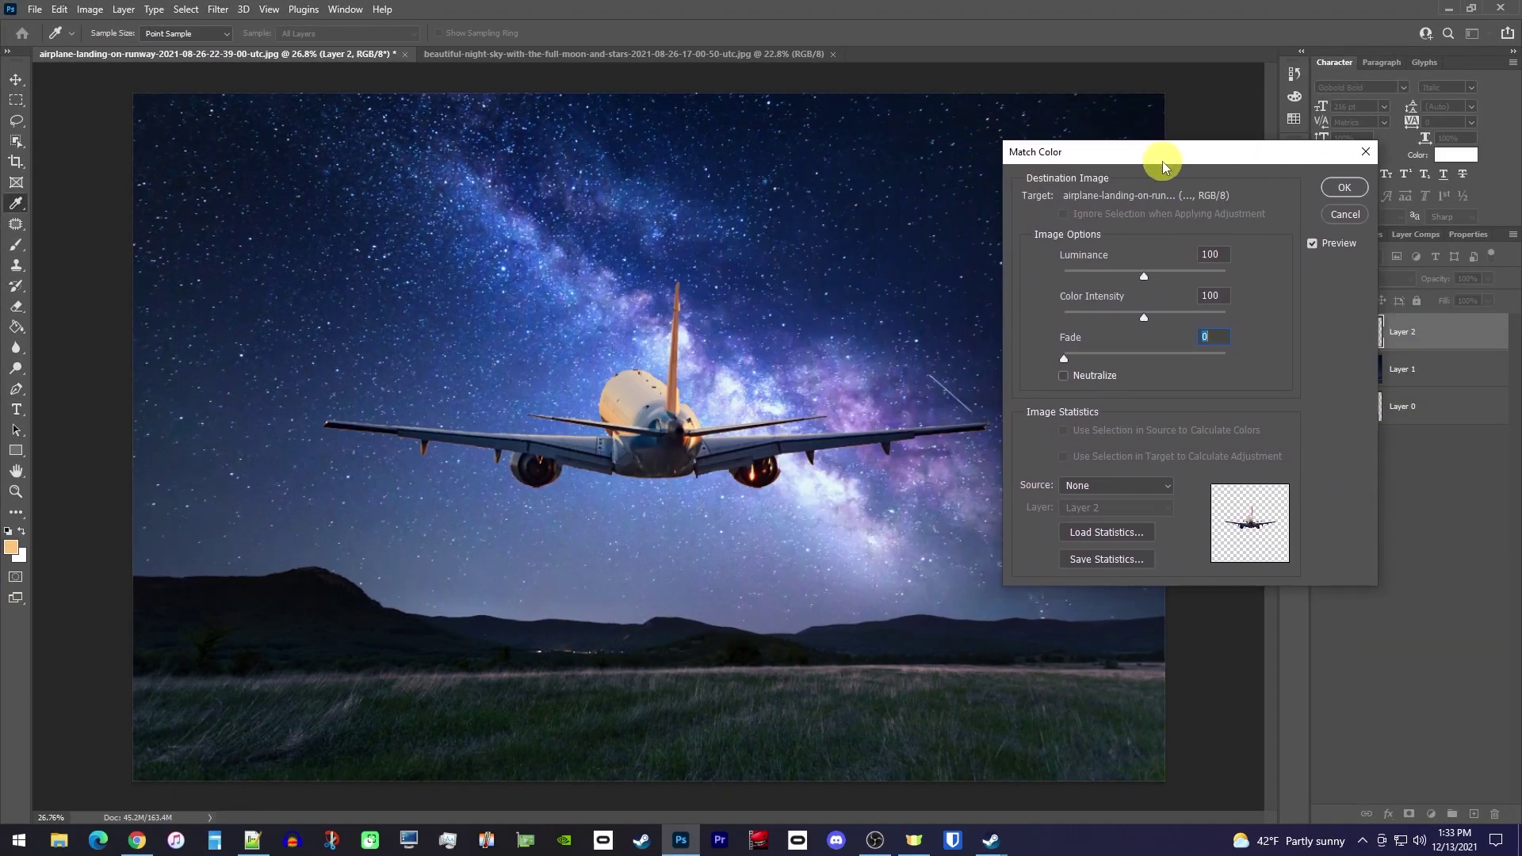
# Set Match Color source to the night-sky photo with Color Intensity 43, Fade 83, Luminance 177.
pyautogui.click(1168, 490)
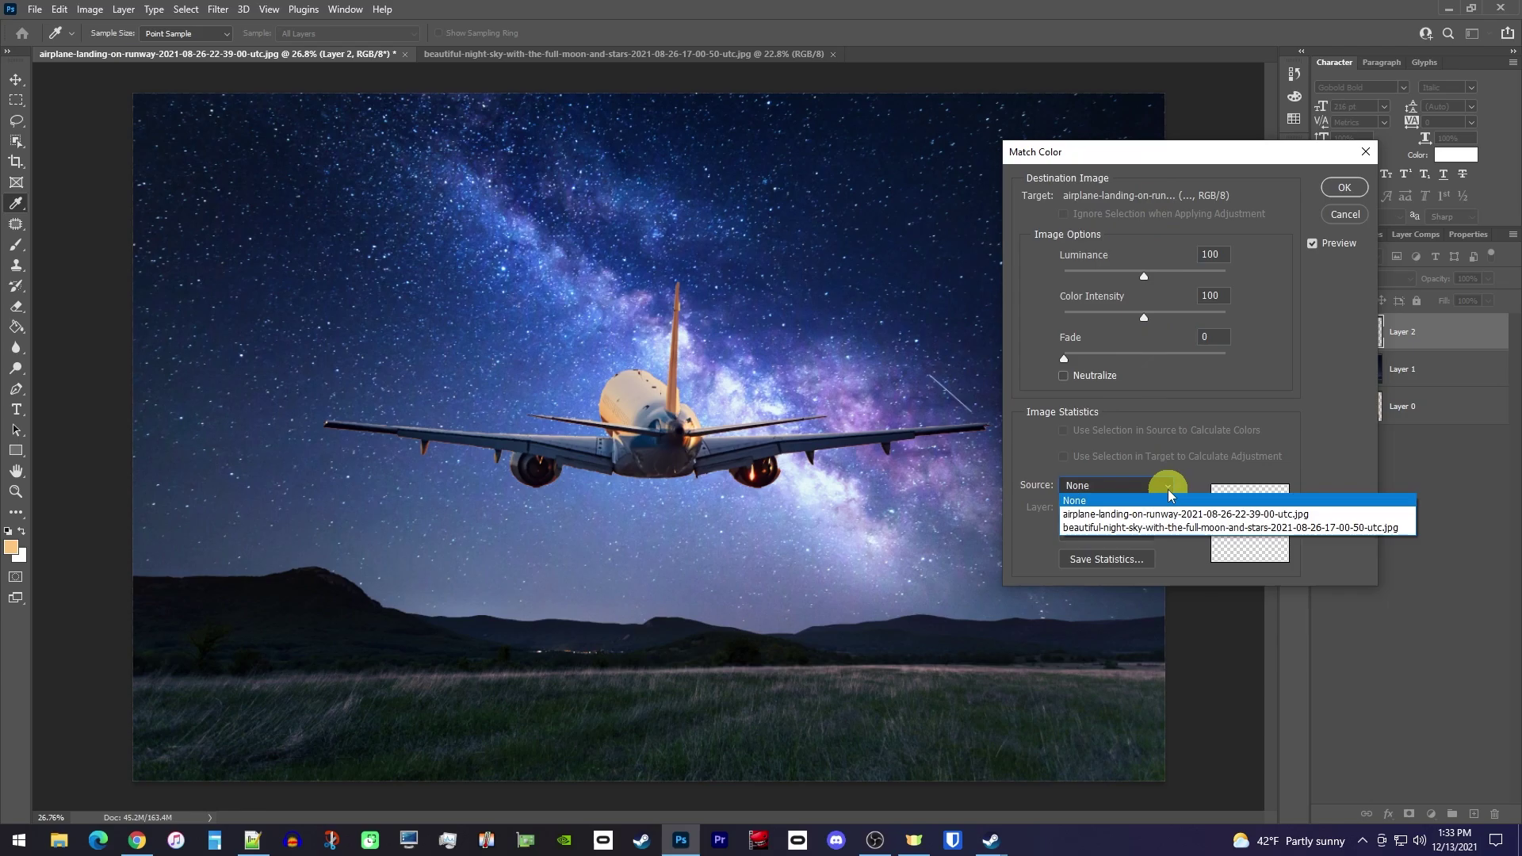
pyautogui.click(1133, 528)
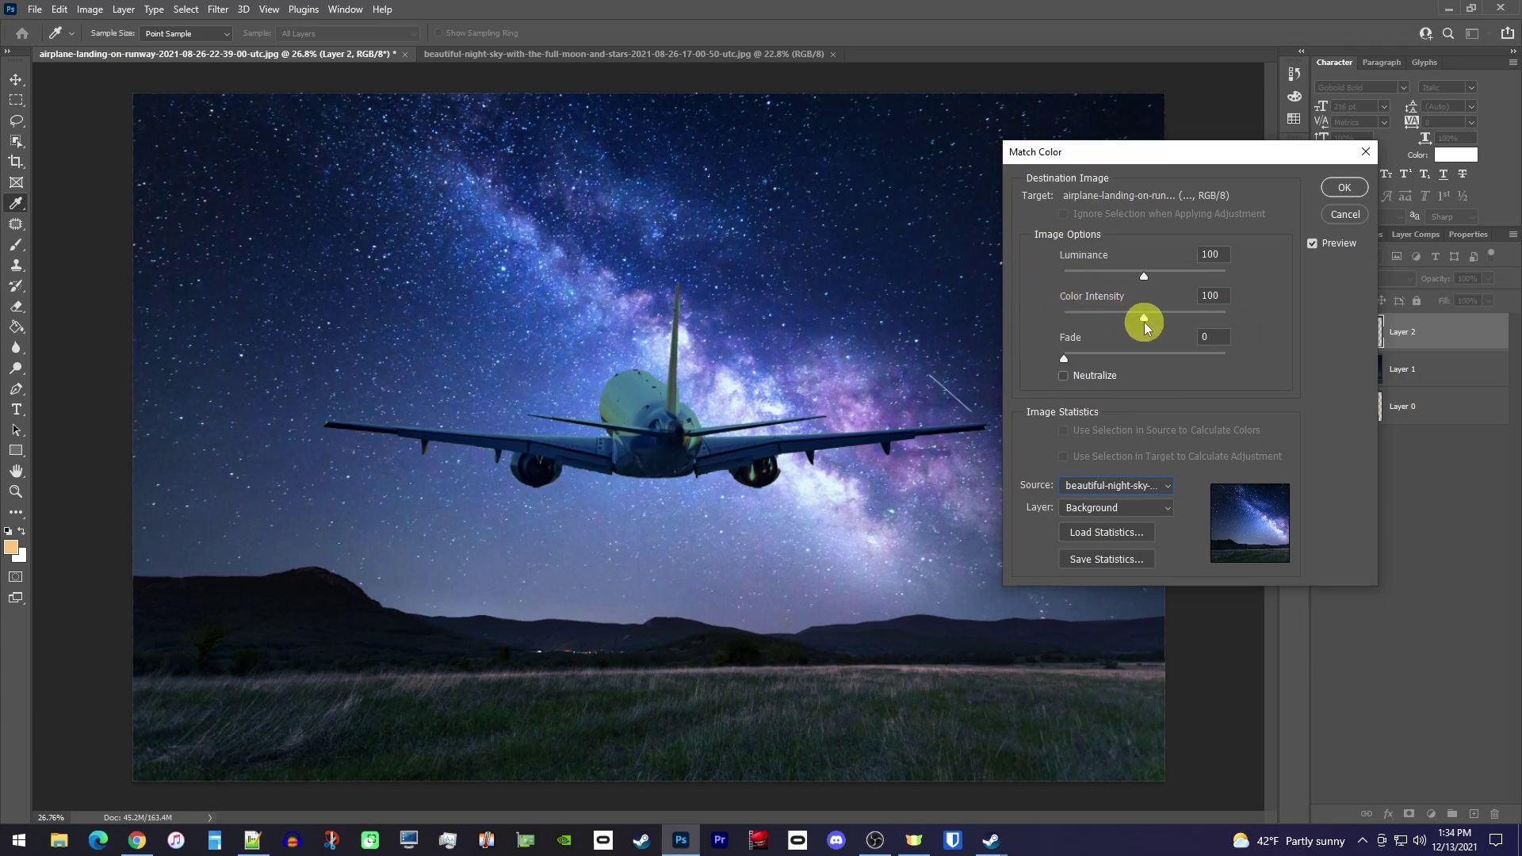
pyautogui.moveTo(1144, 318); pyautogui.dragTo(1199, 365)
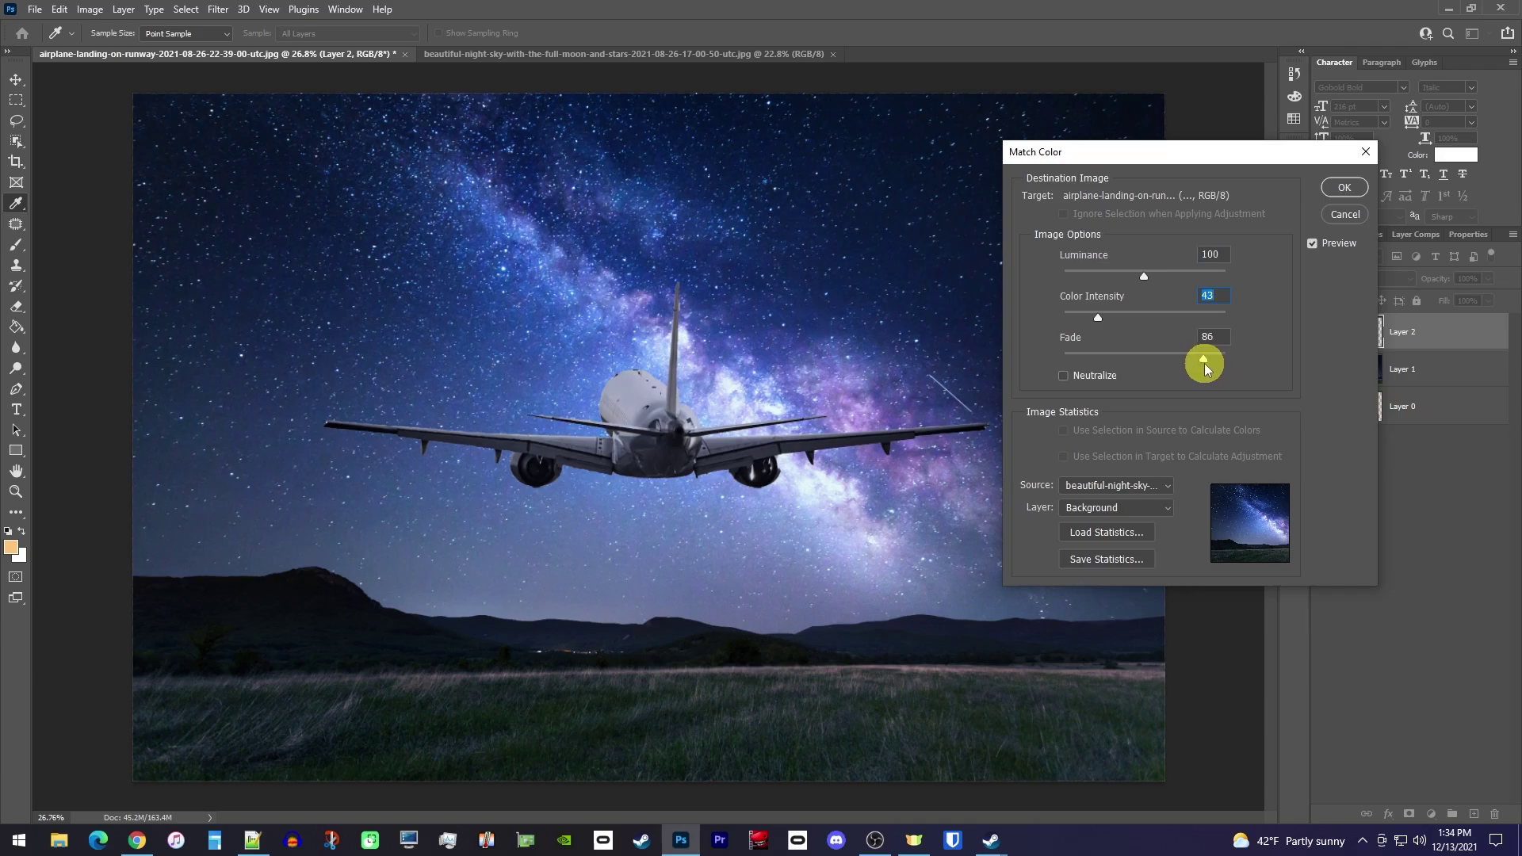
pyautogui.moveTo(1205, 367); pyautogui.dragTo(1200, 365)
pyautogui.moveTo(1179, 280); pyautogui.dragTo(1208, 288)
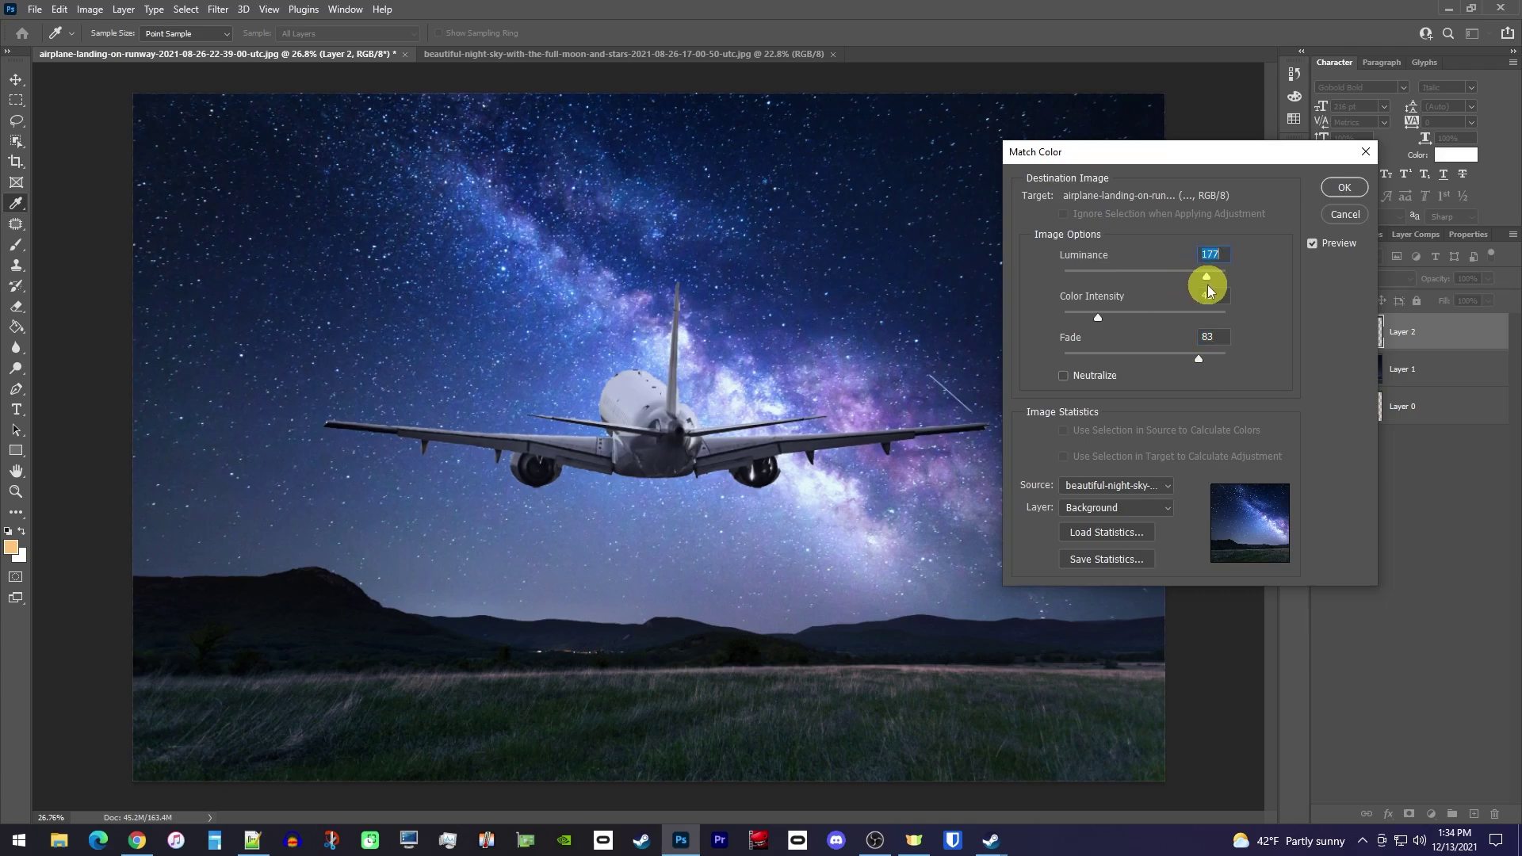
# Commit the Match Color adjustment and zoom out to view the whole composite.
pyautogui.click(1345, 187)
pyautogui.press('v')
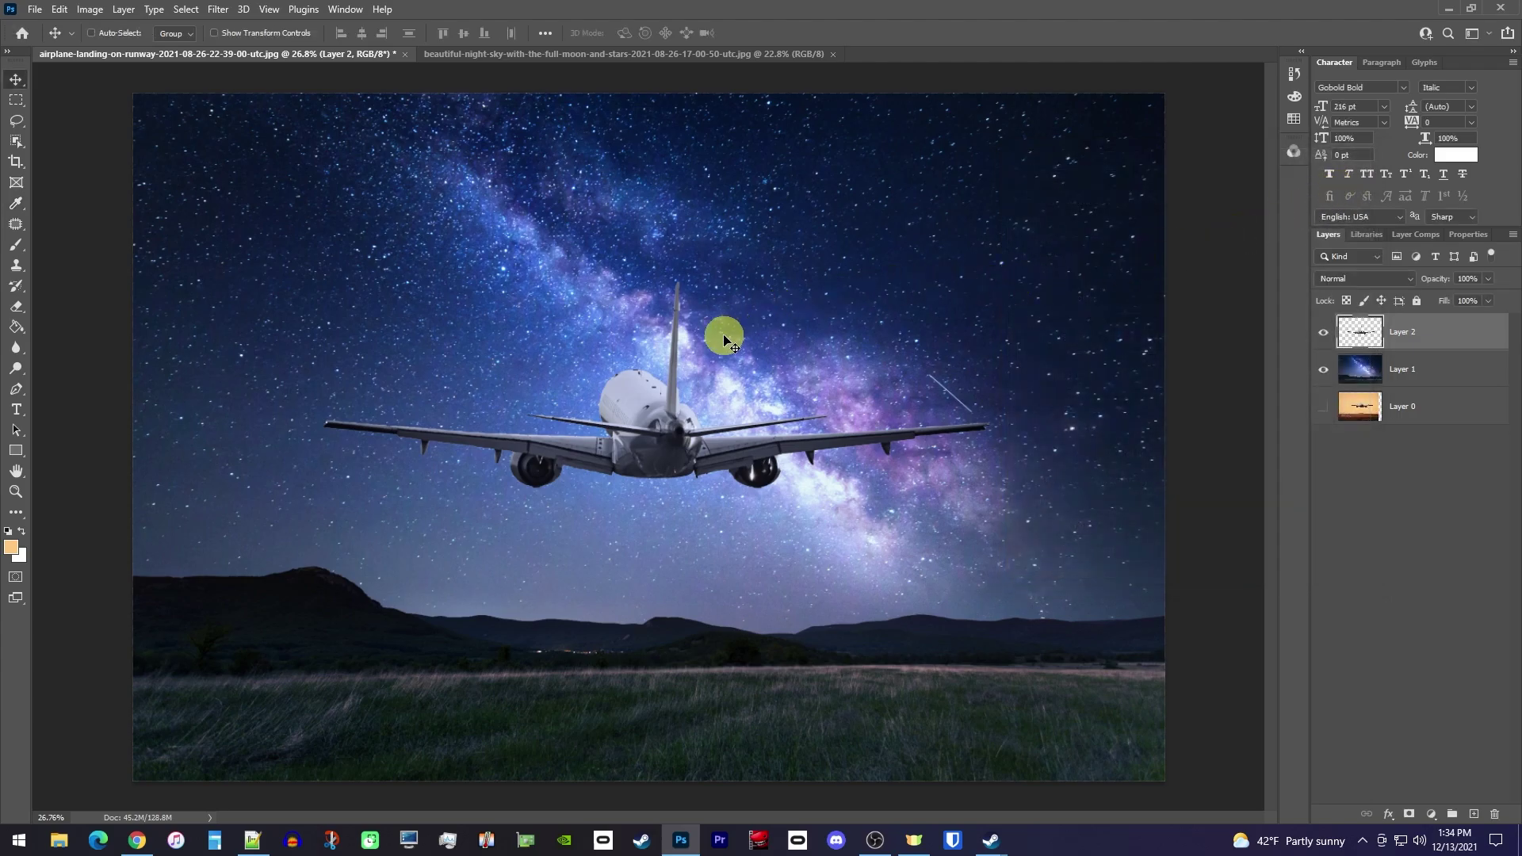
pyautogui.hotkey('ctrl', '-')
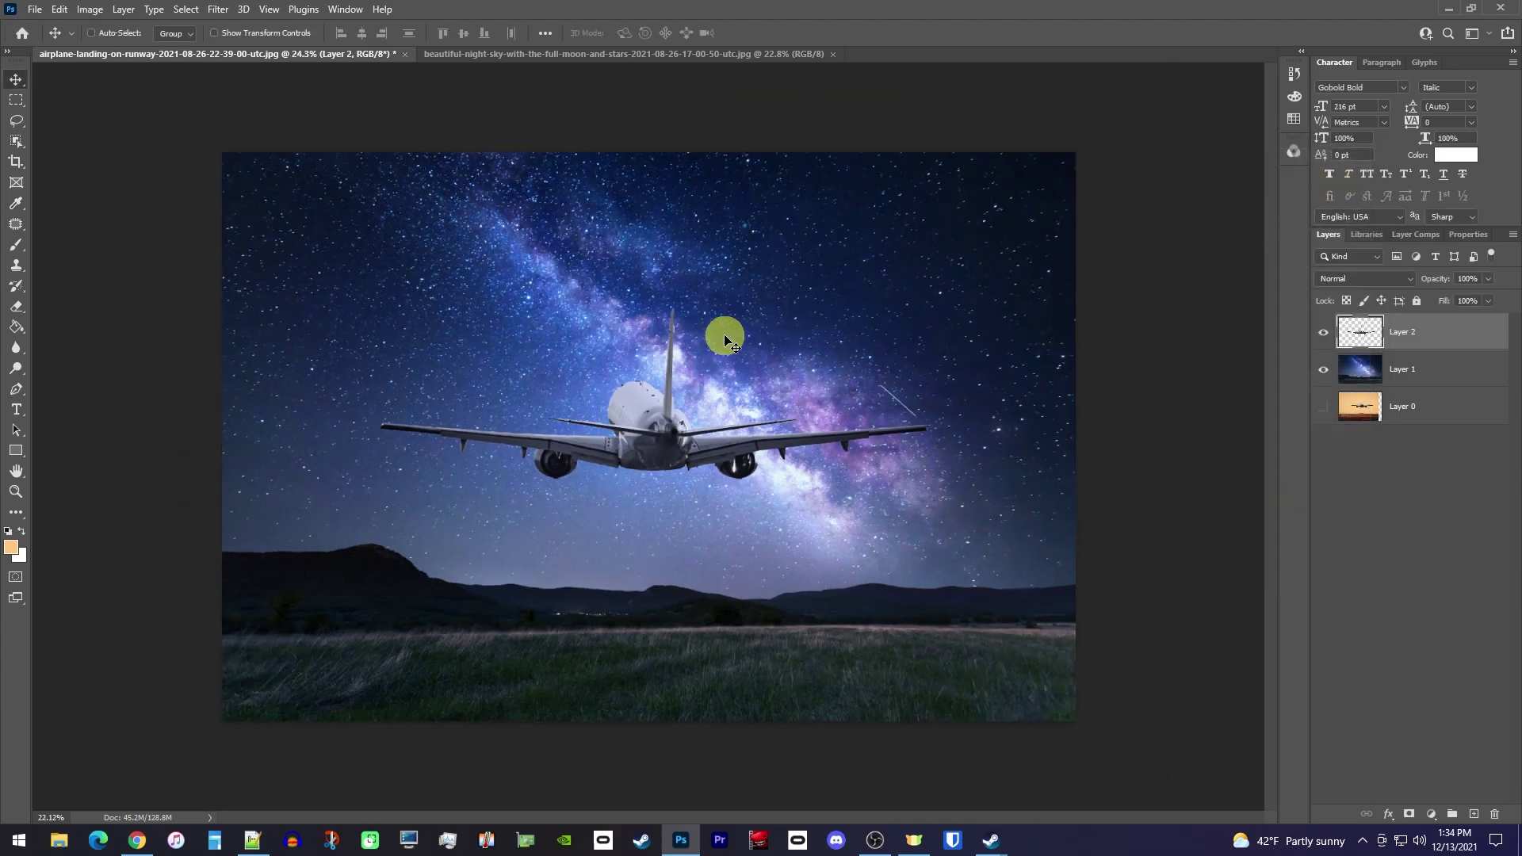